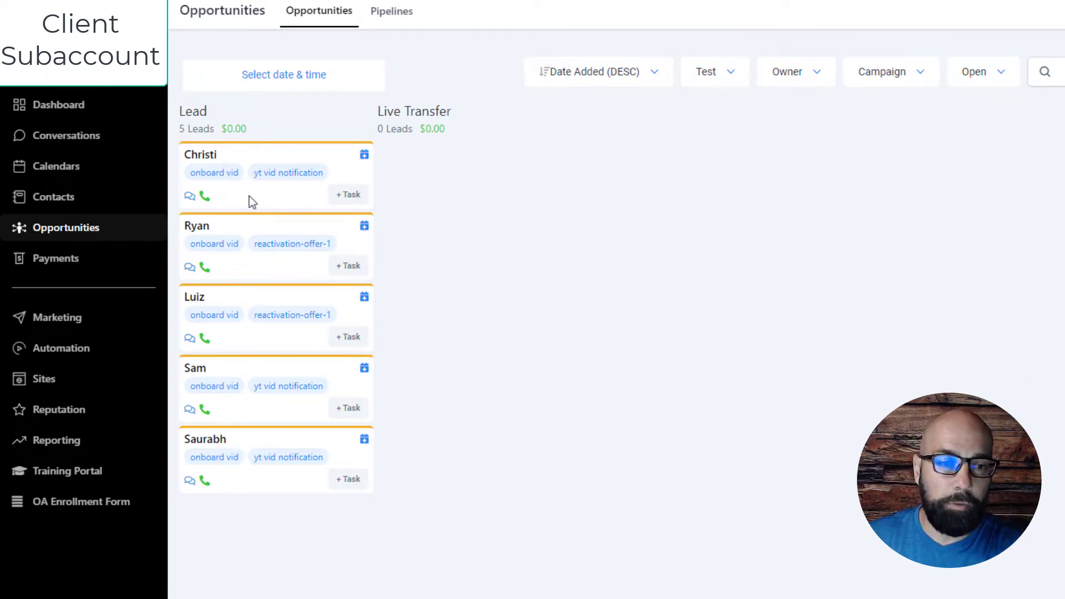
- Drag the top lead card from the Lead column into Live Transfer
left_click_drag(249, 197, 440, 202)
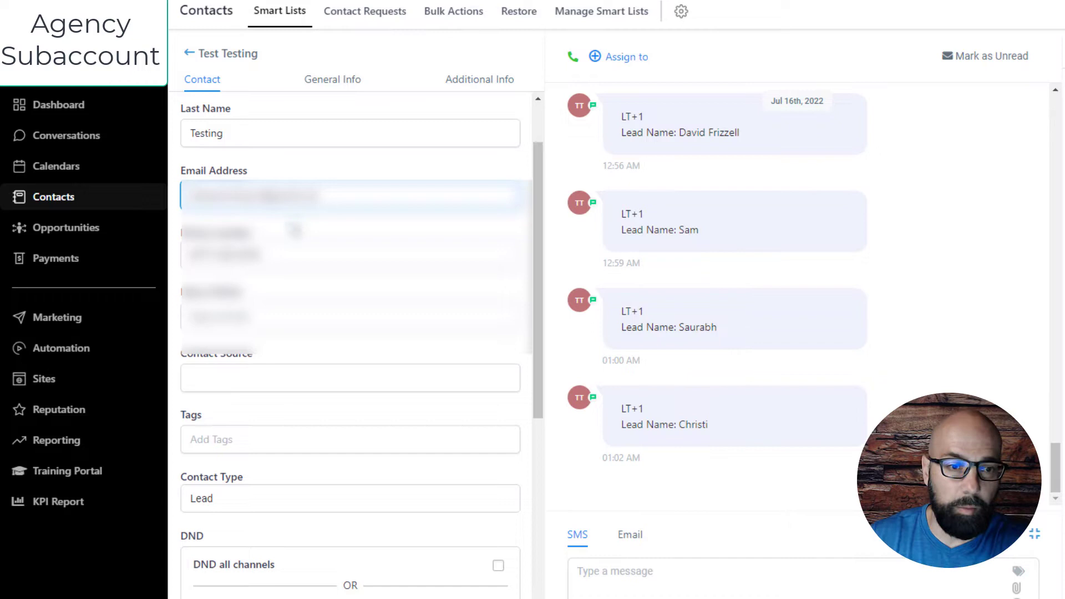
- Open the agency contact's Additional Info, toggle Hide Empty Fields, and confirm TEST Total LTs and TEST Counter read 1
scroll(321, 385, "down", 8)
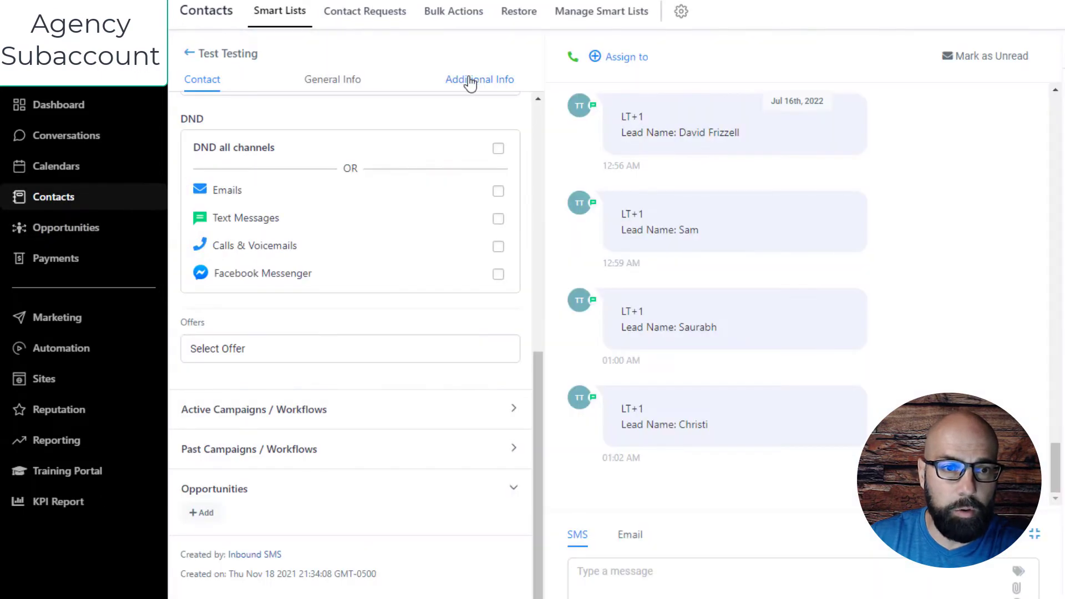
left_click(470, 82)
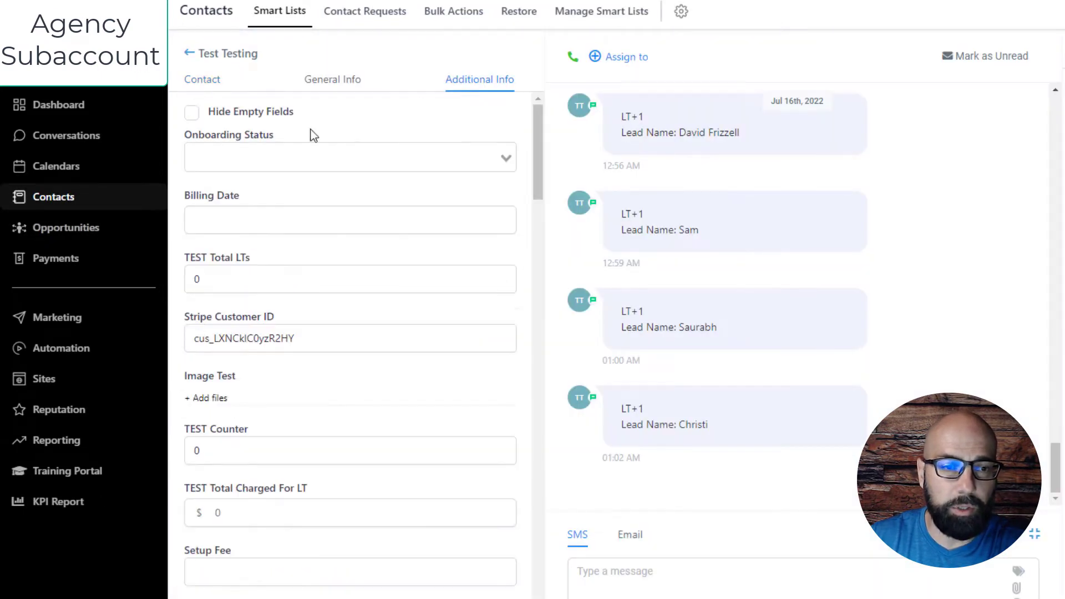
left_click(190, 114)
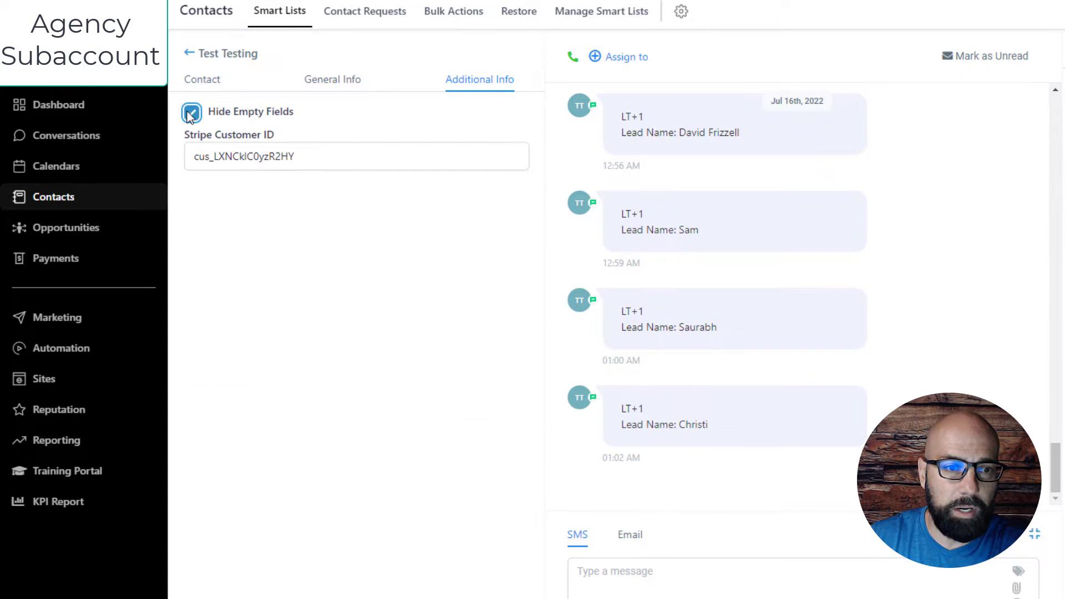
left_click(191, 113)
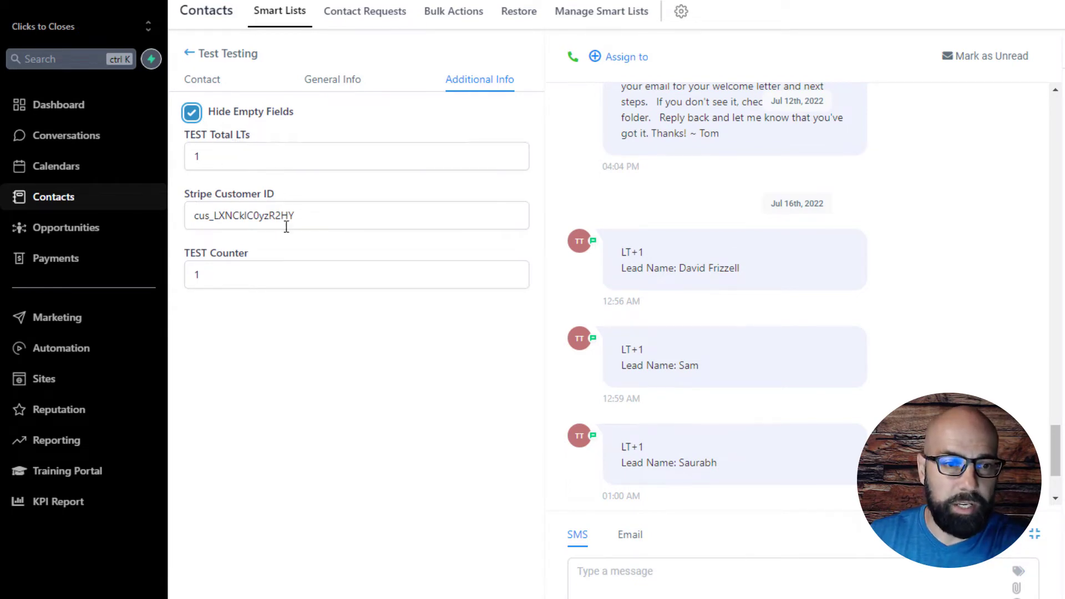
left_click(198, 277)
type("1")
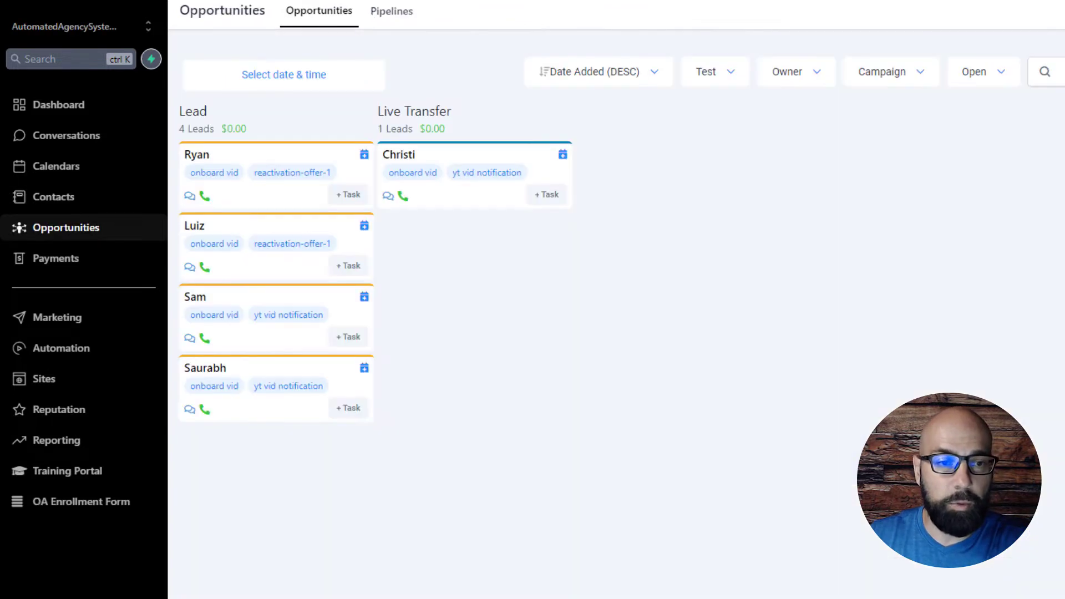
- Move the four remaining Lead cards into the Live Transfer column one by one
left_click_drag(290, 210, 405, 260)
left_click_drag(263, 201, 465, 315)
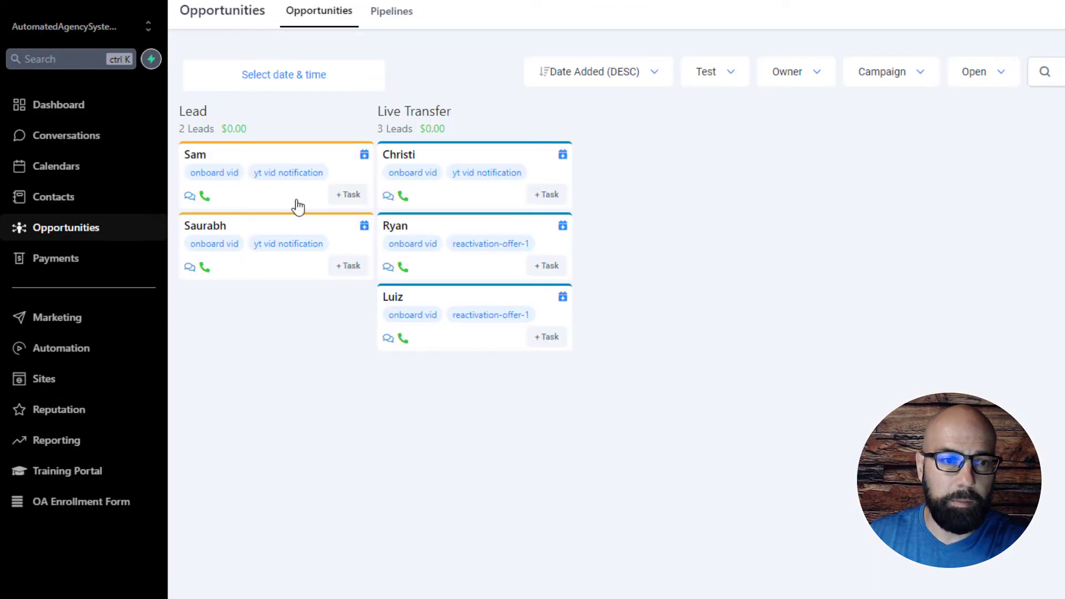
left_click_drag(280, 197, 485, 393)
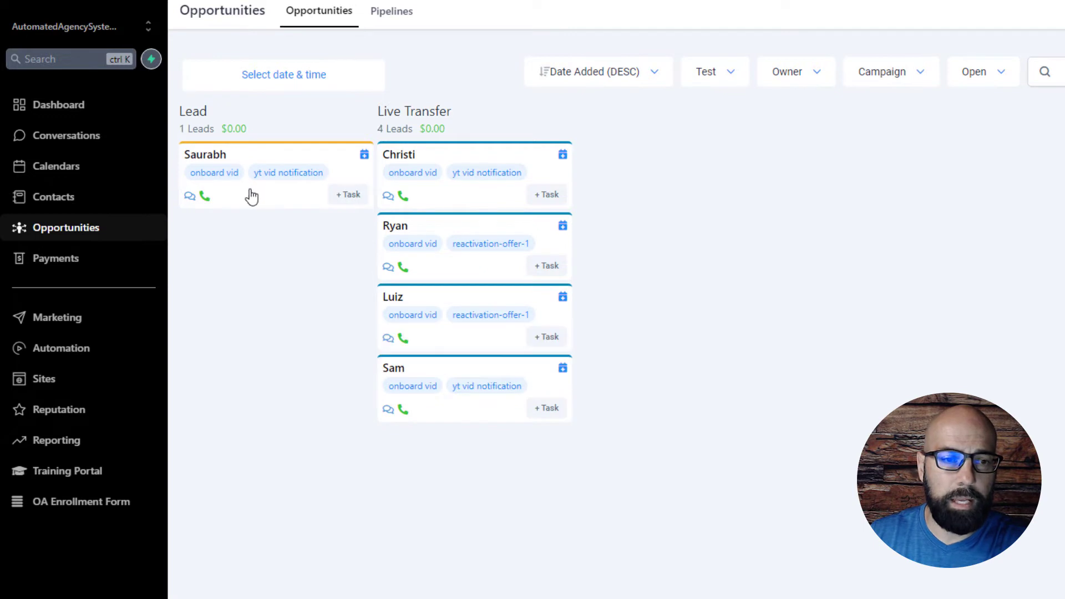
left_click_drag(259, 202, 466, 507)
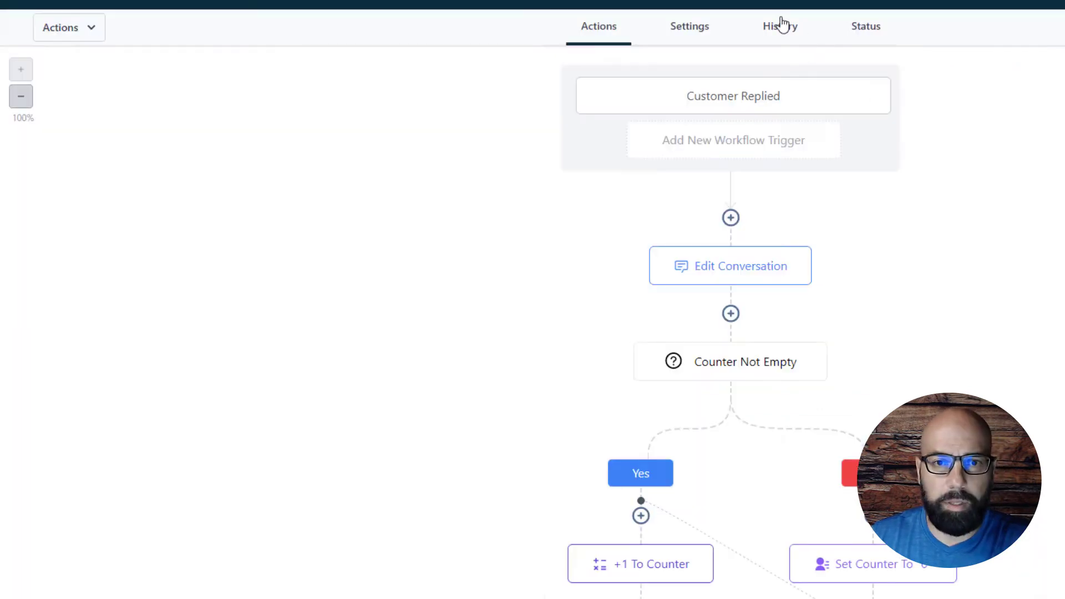
- Show the workflow's History action log
left_click(780, 25)
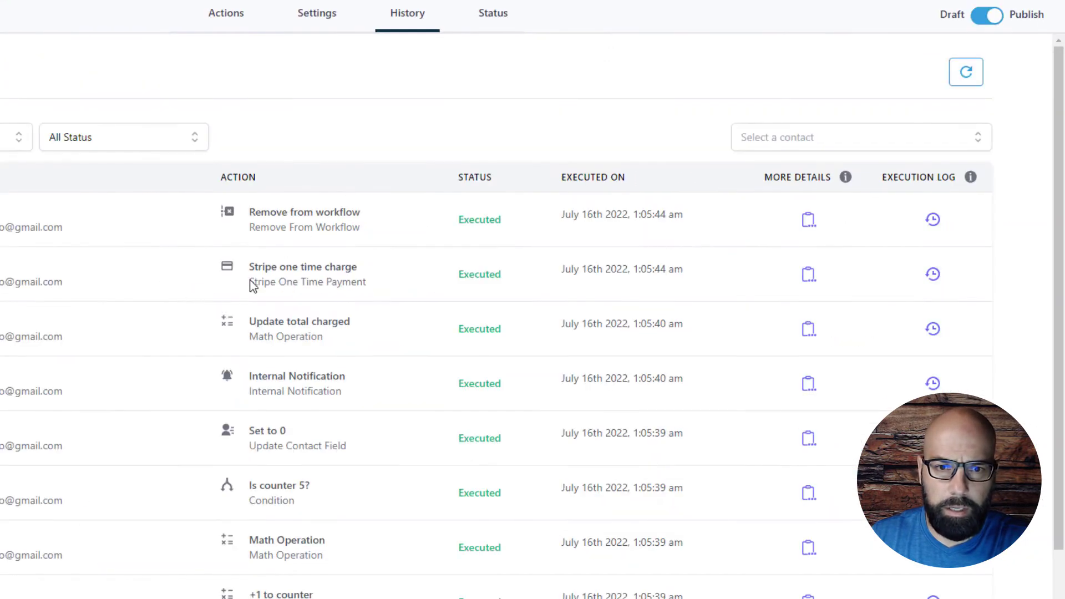
- Check the Stripe one time charge step's details, confirming Success and a USD1 charge
left_click(809, 277)
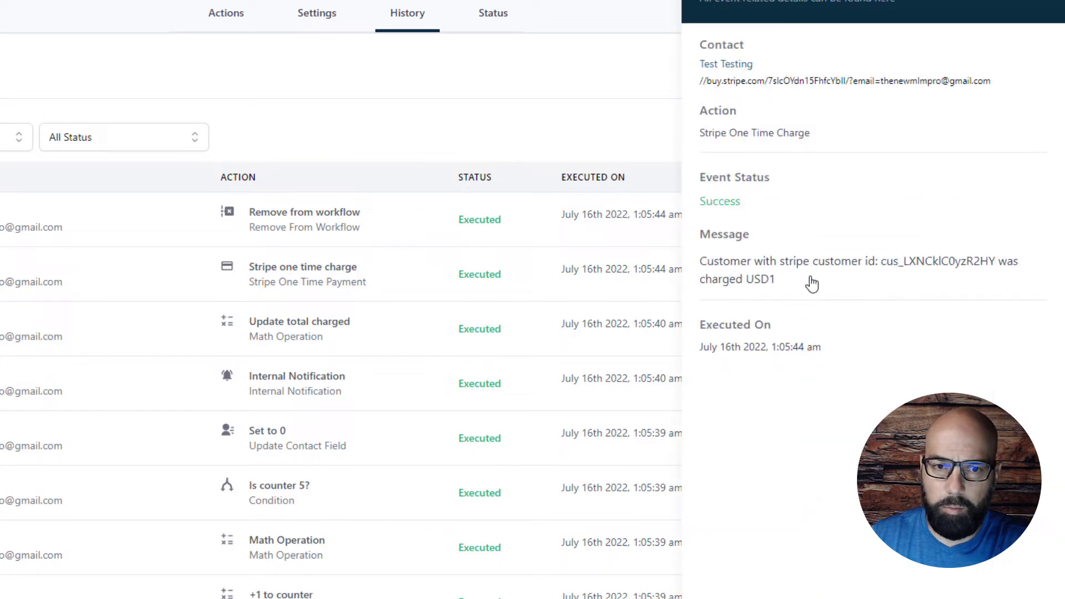
left_click_drag(746, 279, 942, 285)
left_click(864, 288)
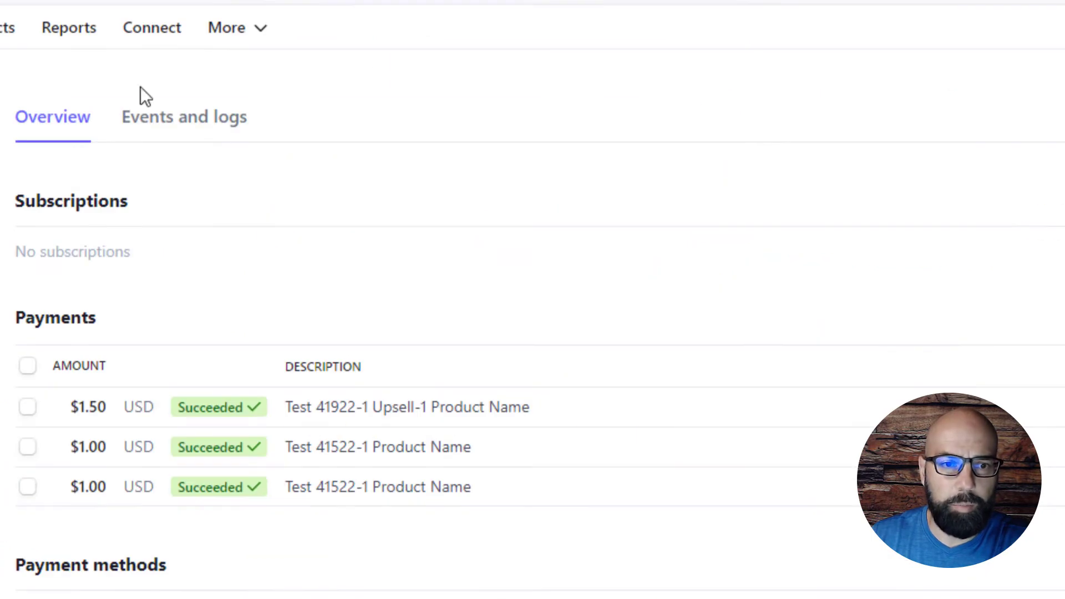
- Verify the $1.00 Live Transfer 5 Lead Bundle charge in Stripe, then return to HighLevel
key("alt+Tab")
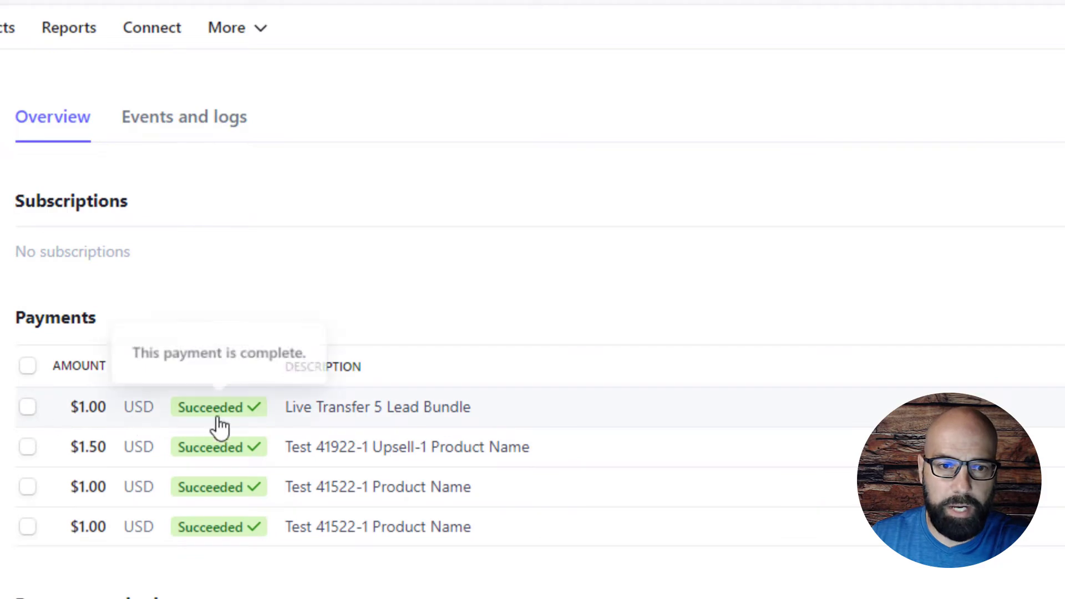
key("alt+Tab")
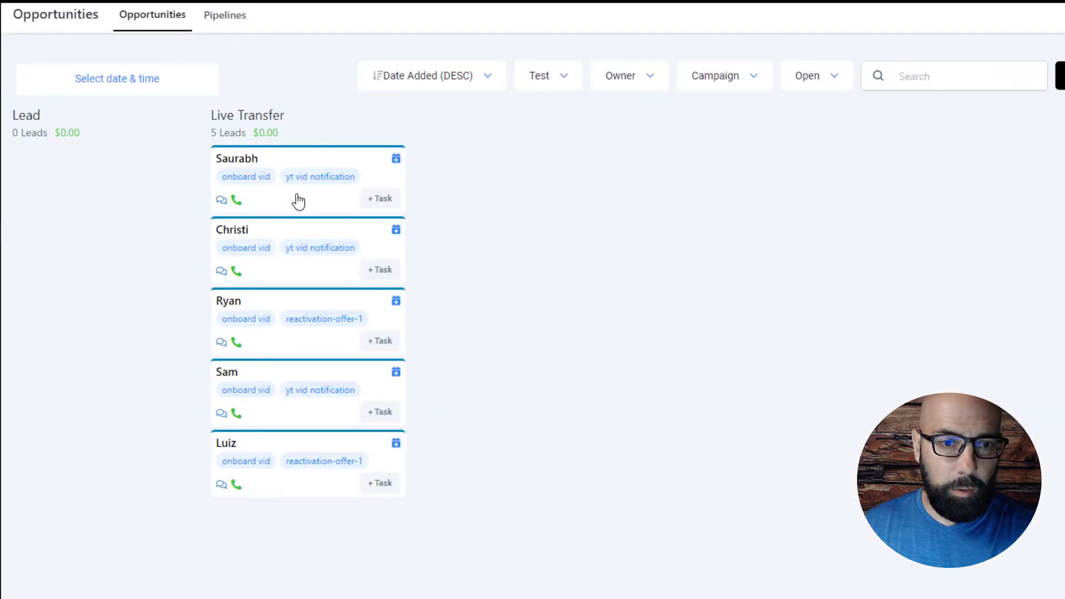
- Return all five lead cards to Lead, then move two of them back into Live Transfer
left_click_drag(298, 200, 117, 195)
left_click_drag(229, 200, 167, 255)
left_click_drag(301, 209, 157, 396)
left_click_drag(304, 191, 112, 455)
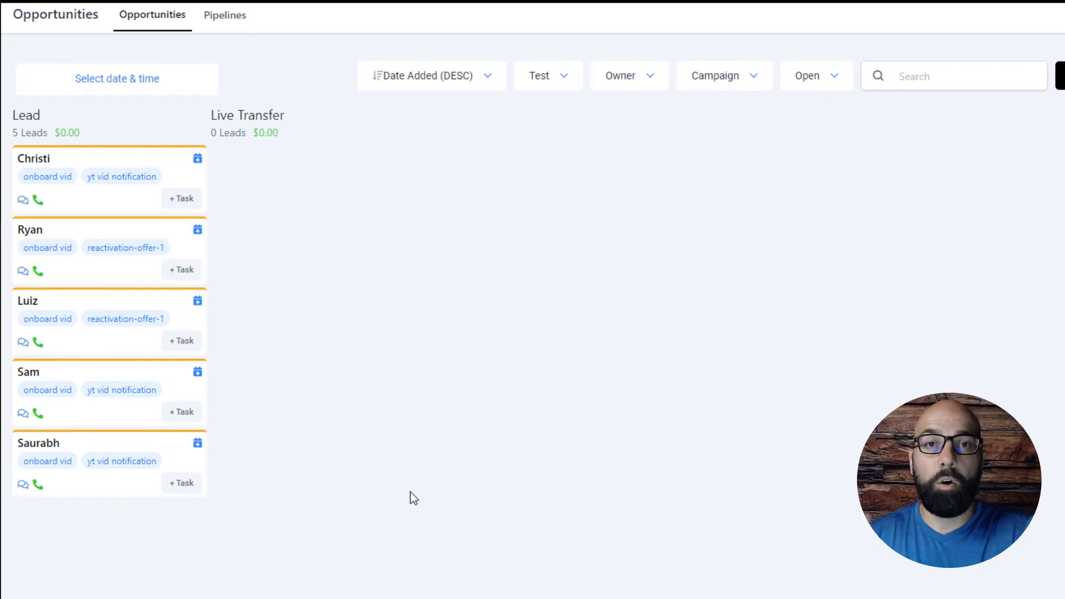
left_click_drag(79, 205, 266, 195)
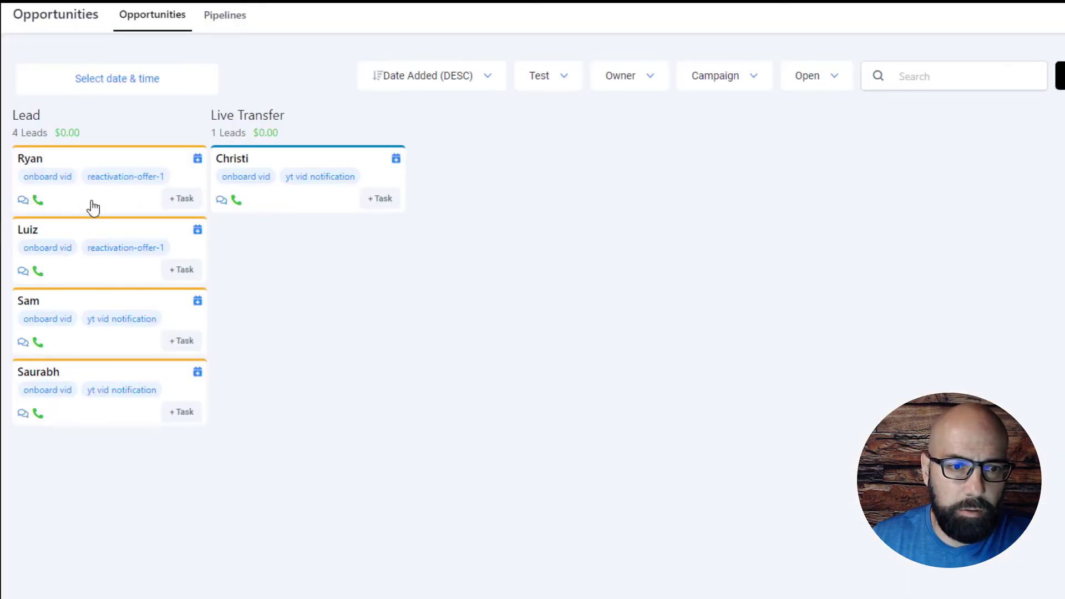
left_click_drag(94, 208, 319, 262)
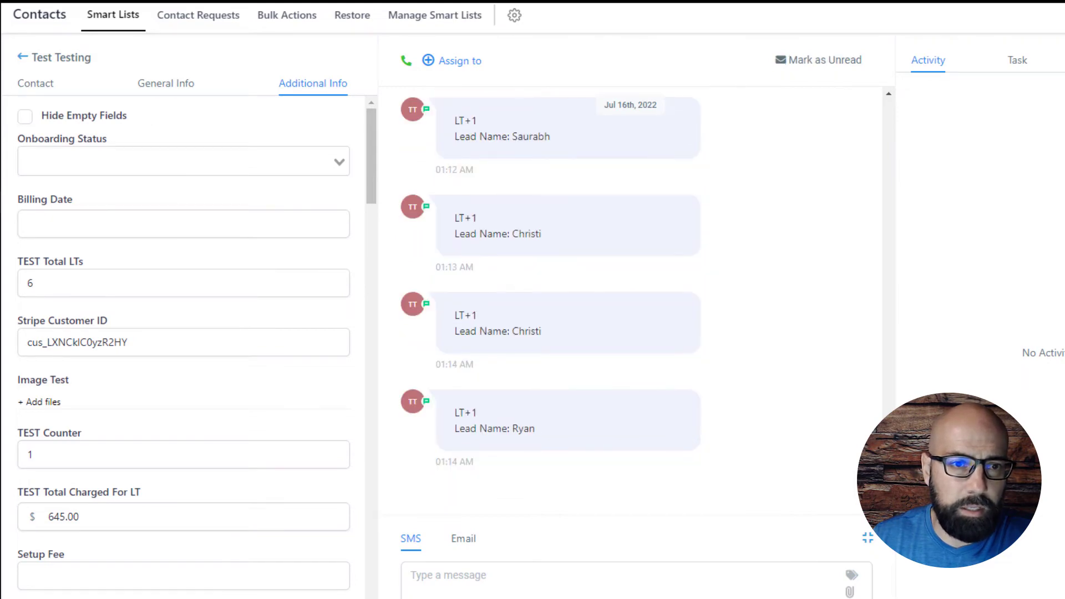
- Reload the contact with F5, then move the last three Lead cards into Live Transfer
key("F5")
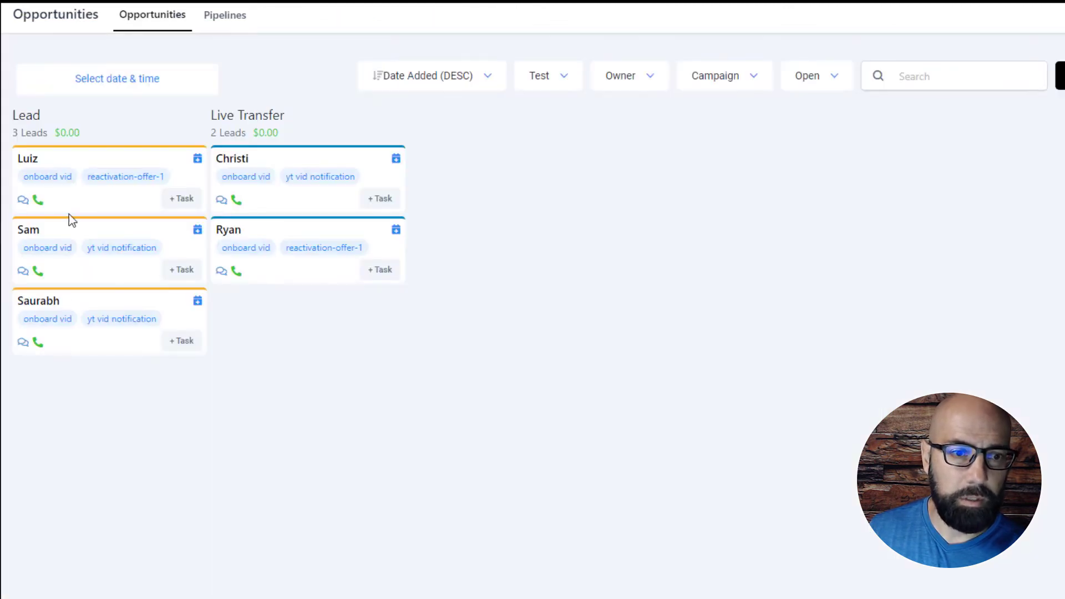
left_click_drag(108, 281, 311, 345)
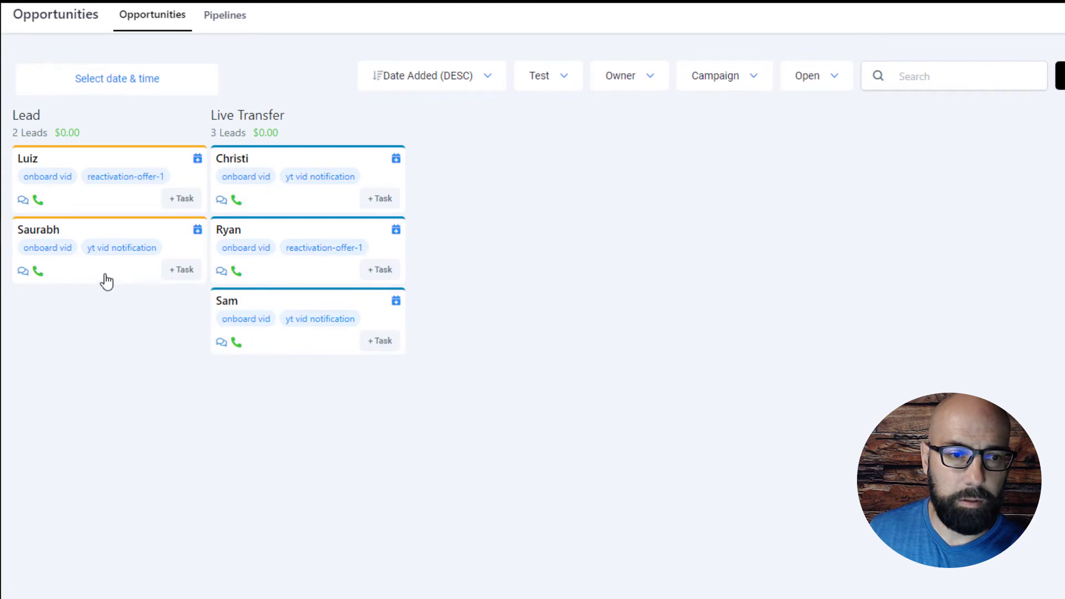
left_click_drag(107, 281, 302, 426)
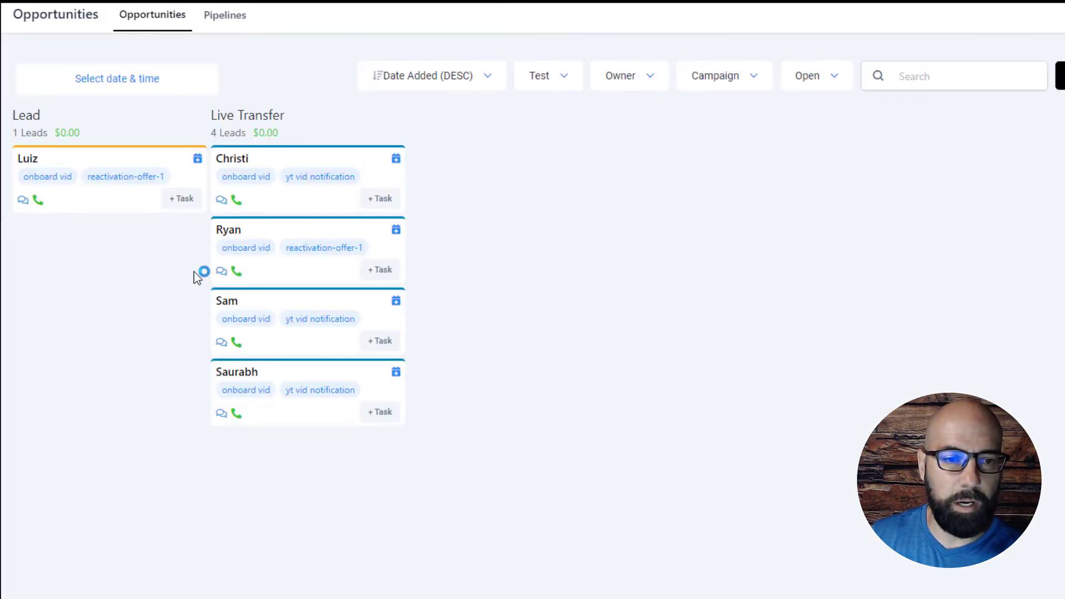
left_click_drag(84, 199, 288, 457)
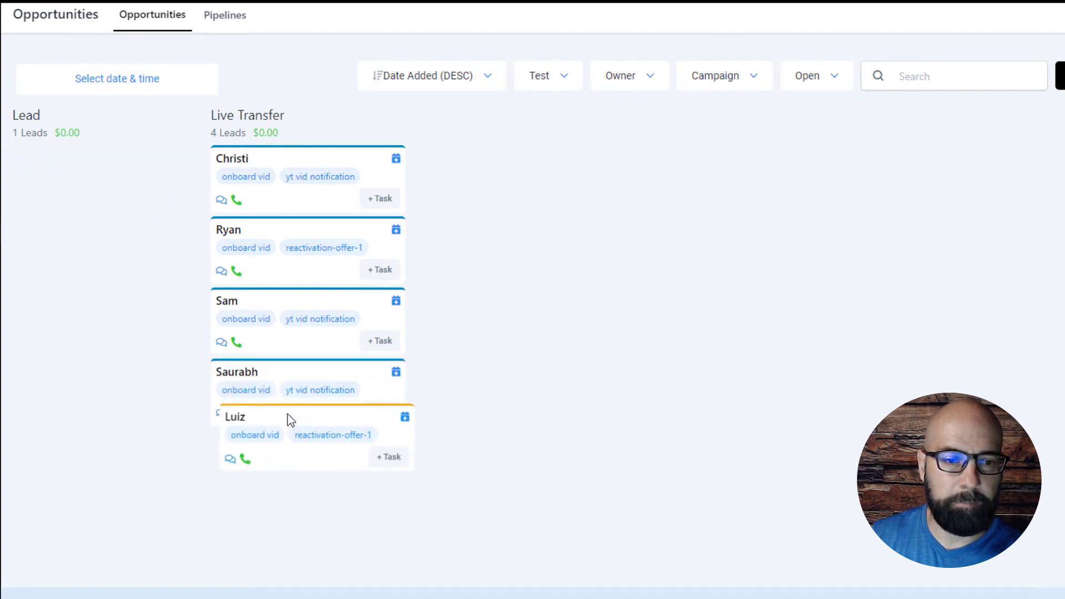
left_click_drag(287, 414, 287, 415)
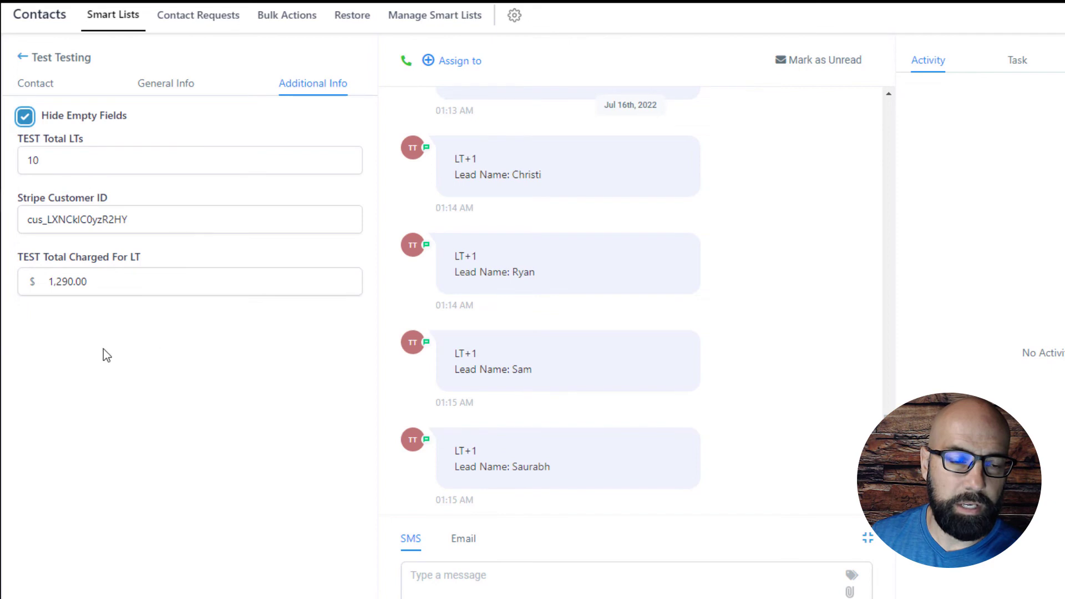
- Show all custom fields to confirm TEST Counter is blank, then hide empty fields again
left_click(28, 121)
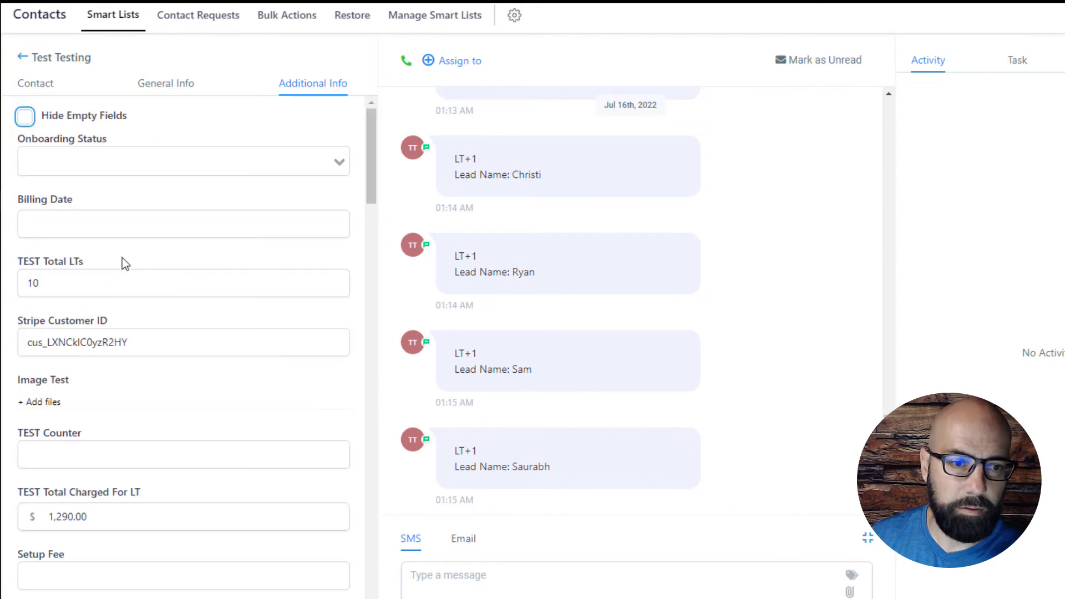
scroll(127, 288, "down", 3)
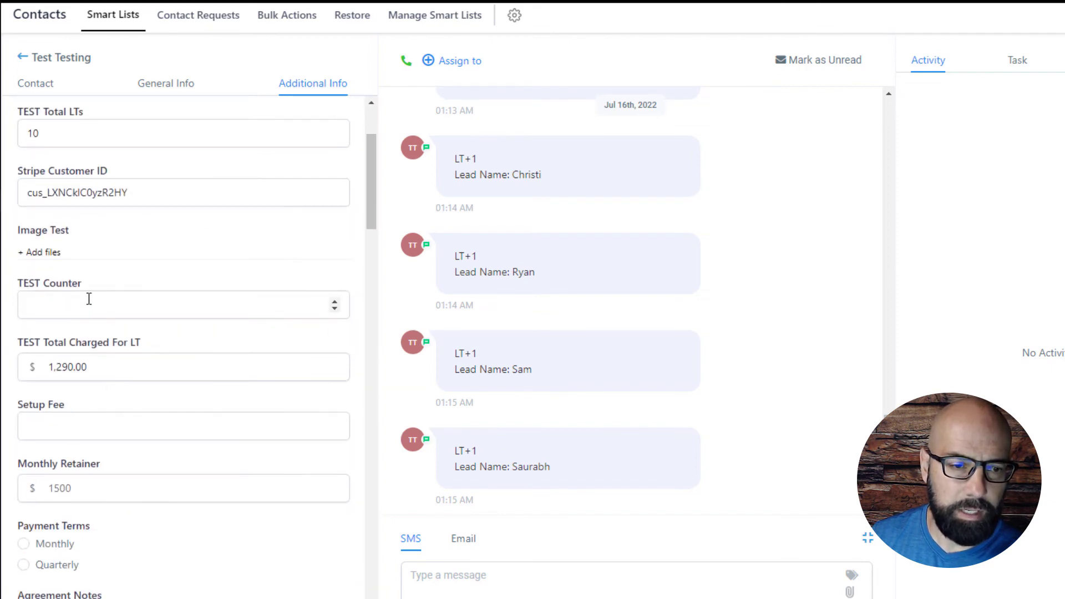
scroll(127, 297, "up", 3)
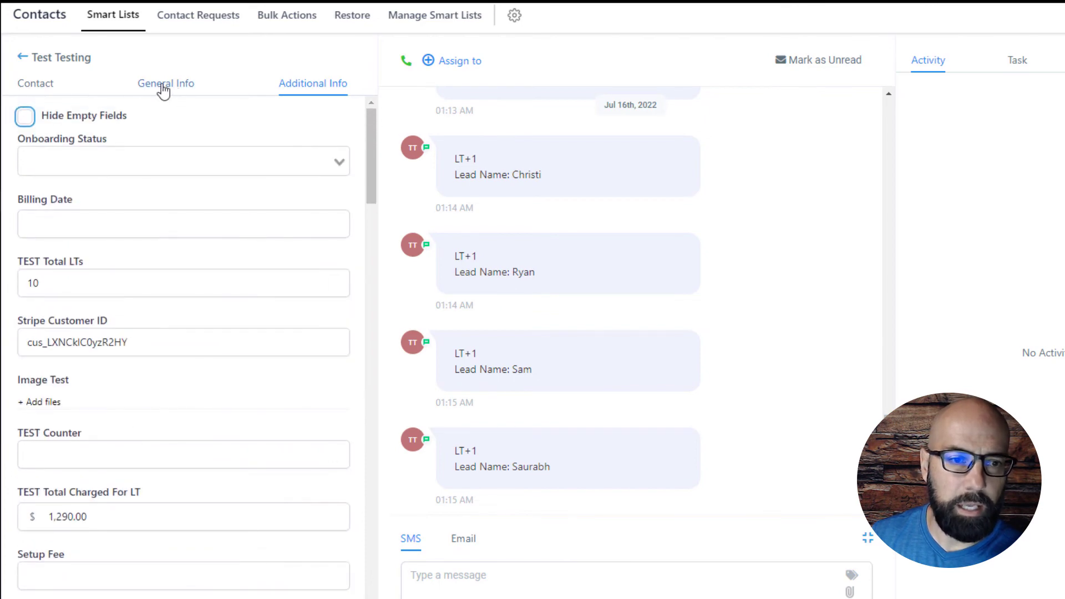
left_click(25, 118)
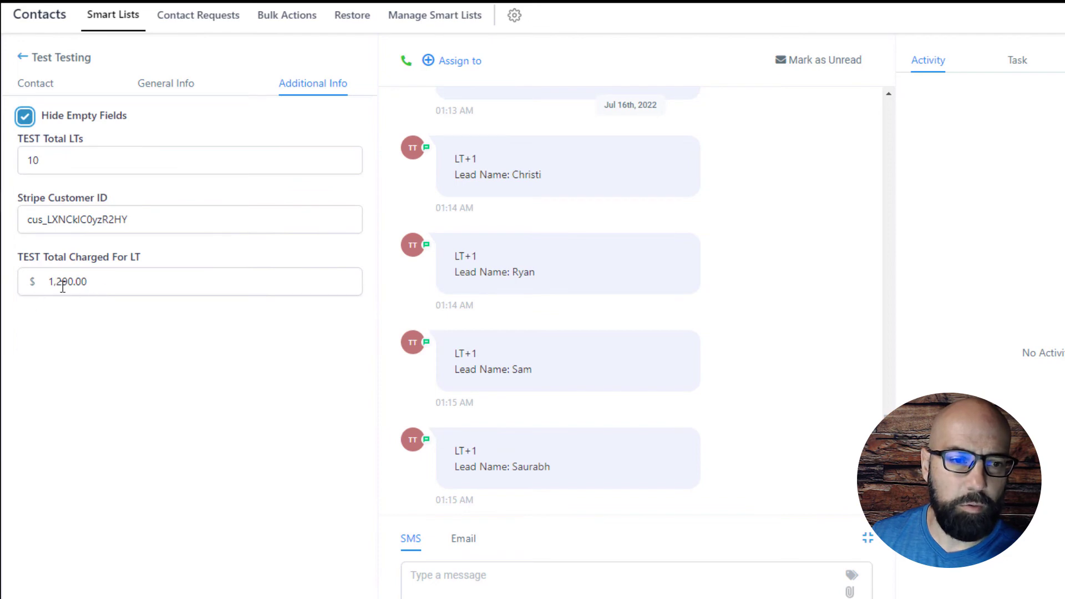